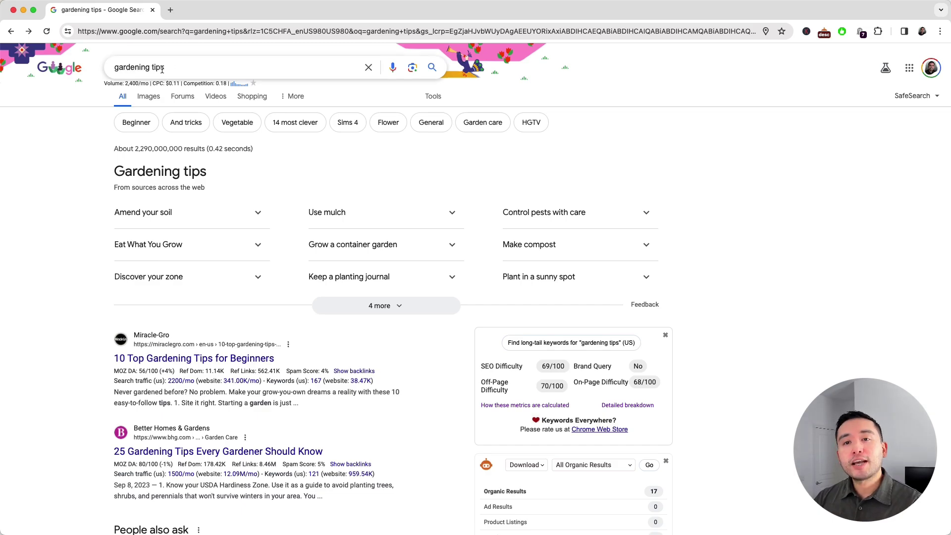
Scroll to the 23-entry 'gardening tips' Long-Tail Keywords list and check the Keywords Everywhere popup.
scroll(682, 153, down, 20)
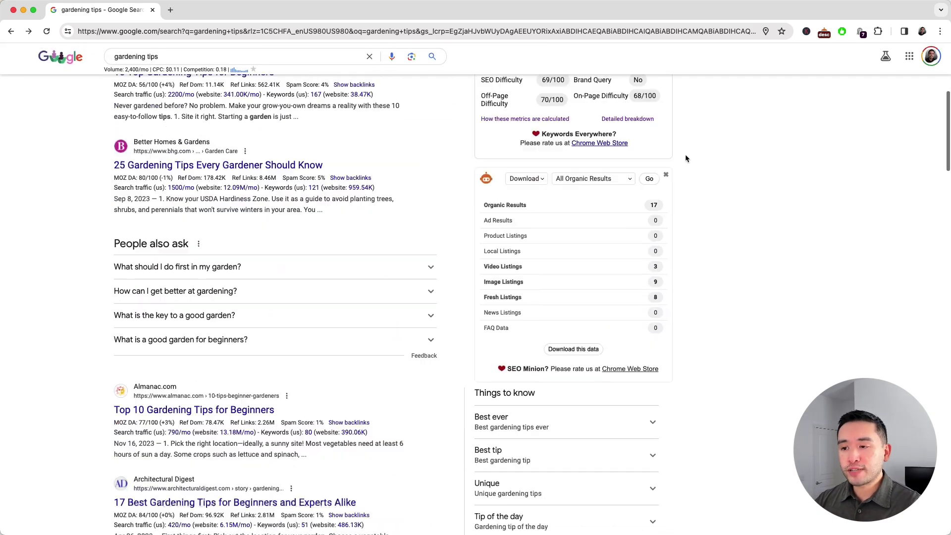
scroll(686, 157, down, 15)
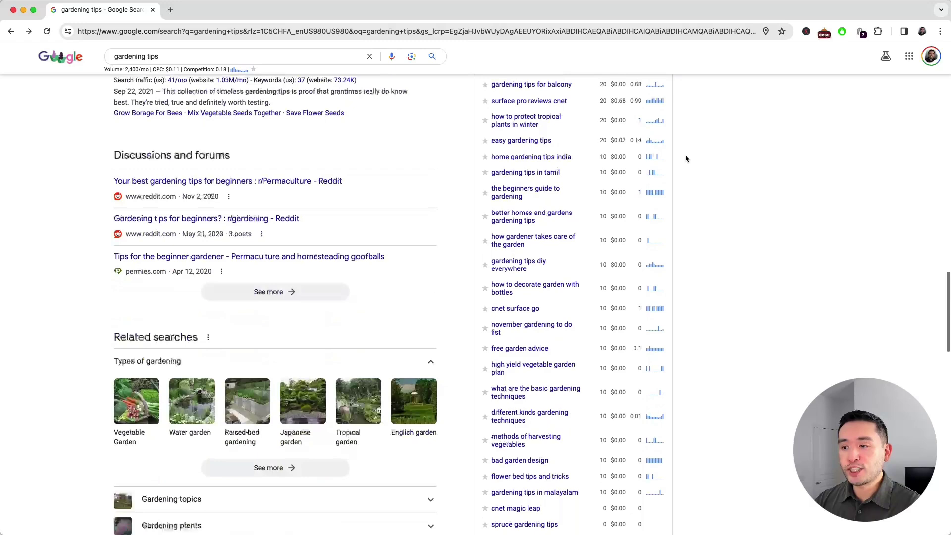
scroll(687, 158, down, 3)
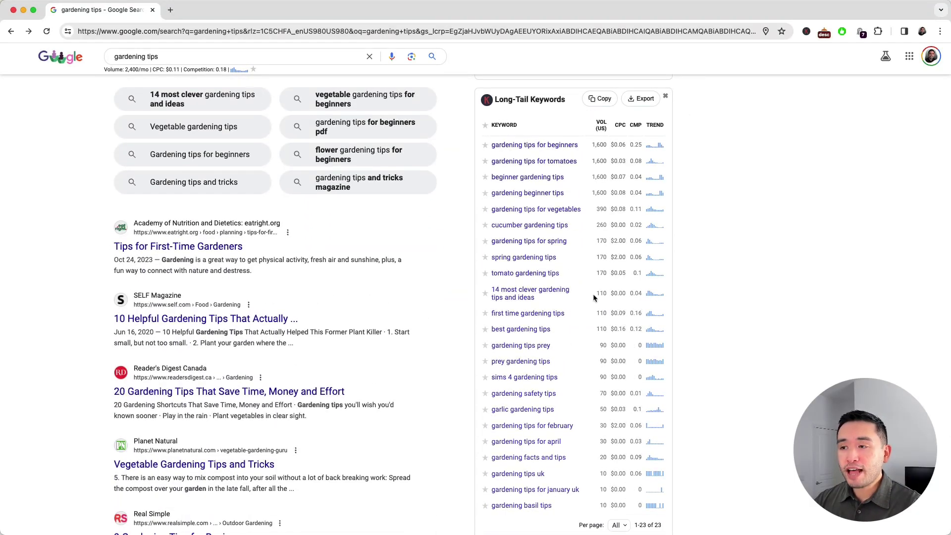
click(807, 32)
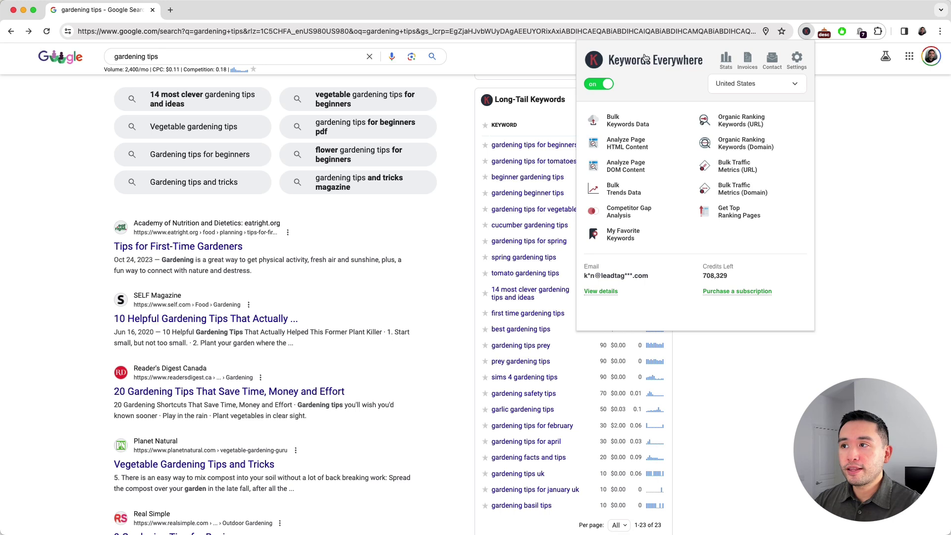
click(846, 63)
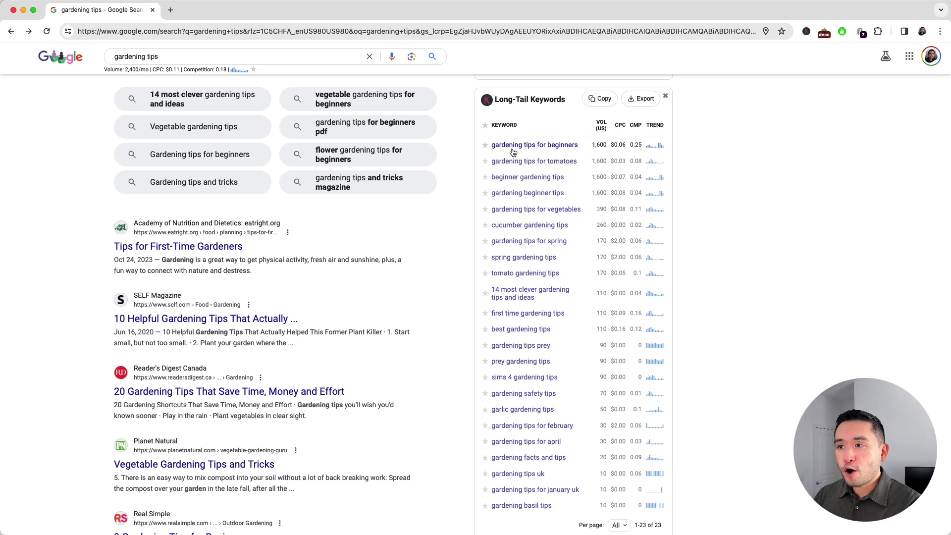
Open 'gardening tips for beginners' in a new tab, review its 64/100 SEO Difficulty, then return.
right_click(551, 149)
click(557, 154)
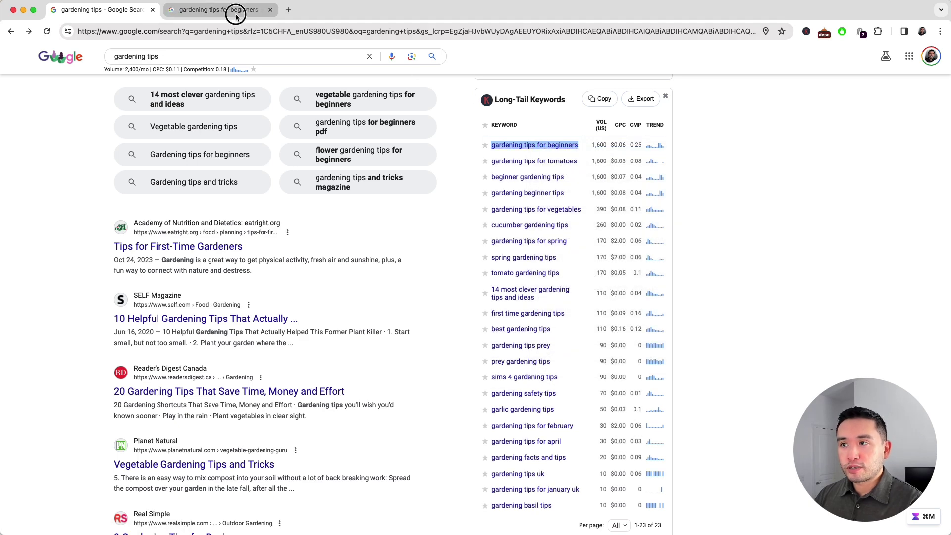
click(235, 11)
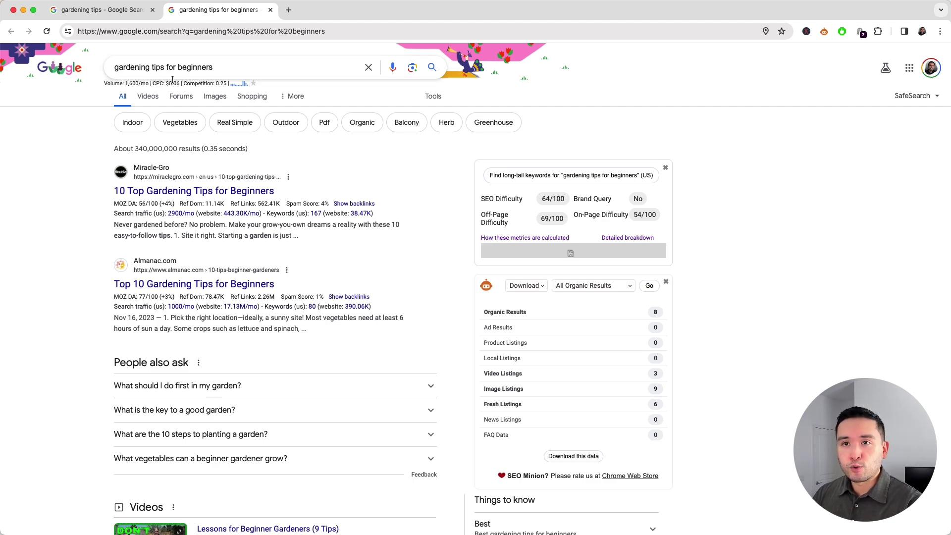
click(116, 12)
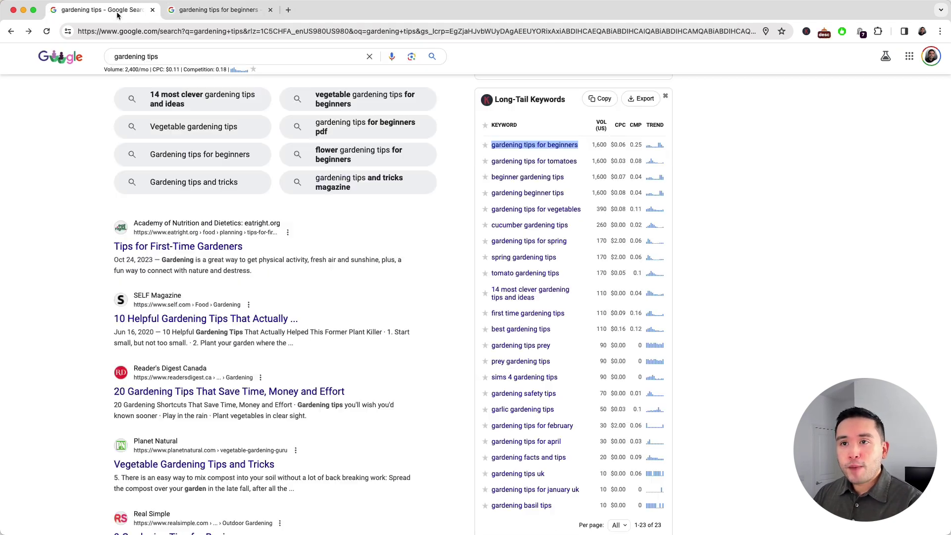
Open 'beginner gardening tips' (58/100 difficulty) in a new tab and compare it with the beginners keyword.
click(701, 162)
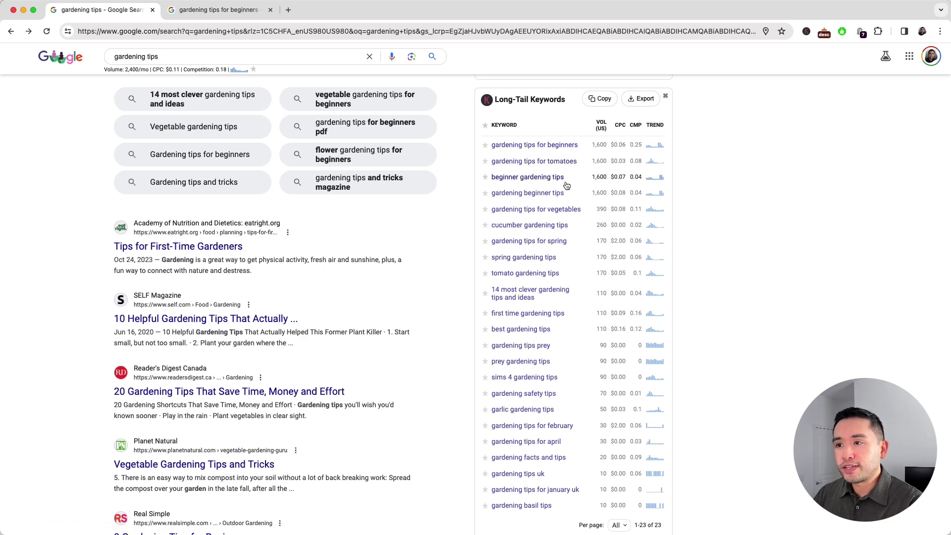
super+click(540, 181)
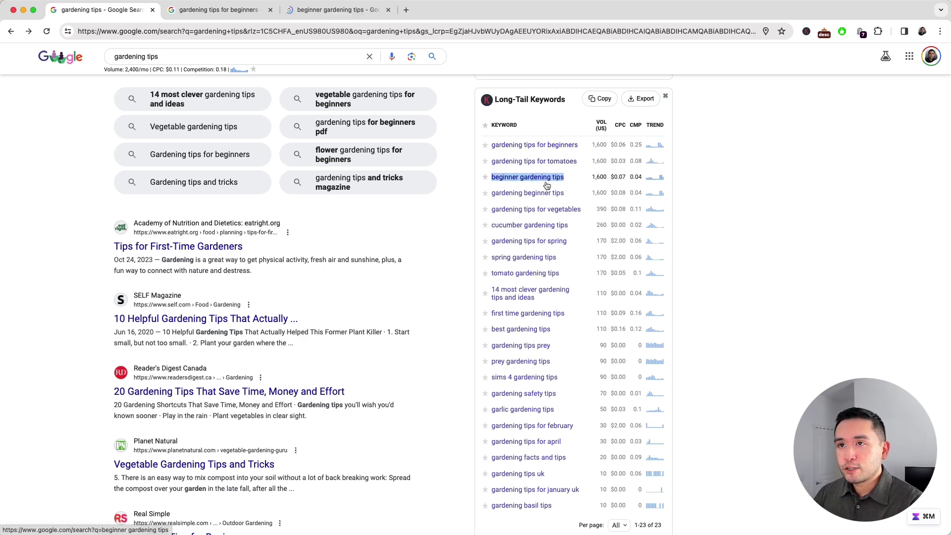
click(357, 15)
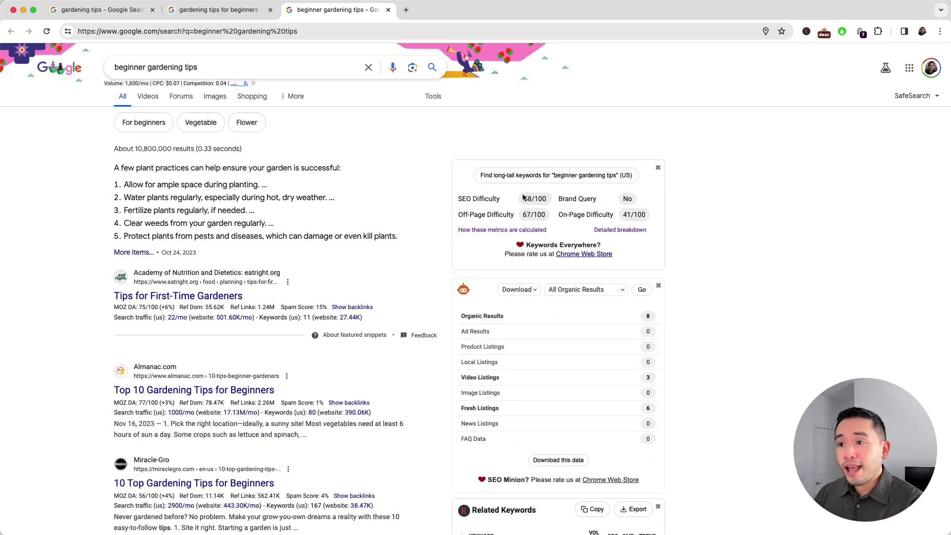
click(525, 200)
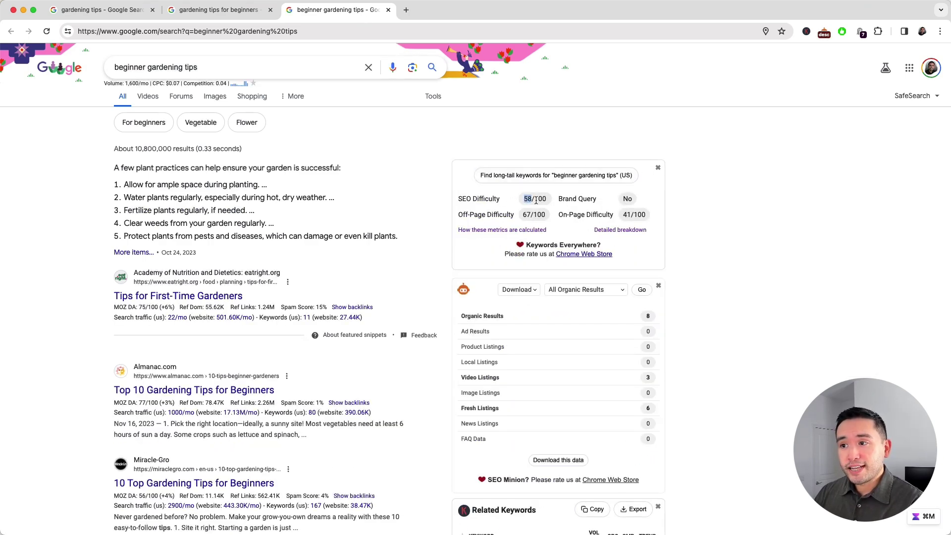
click(244, 11)
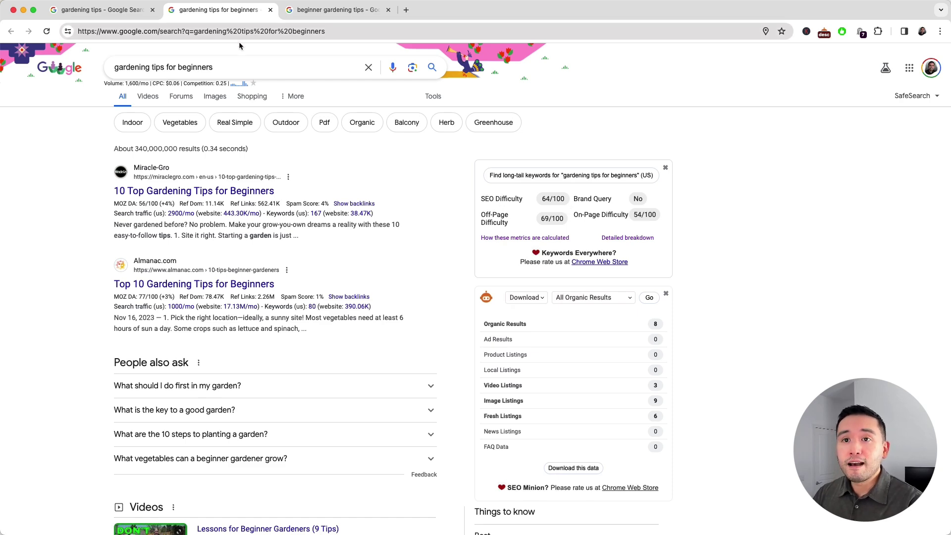
click(344, 15)
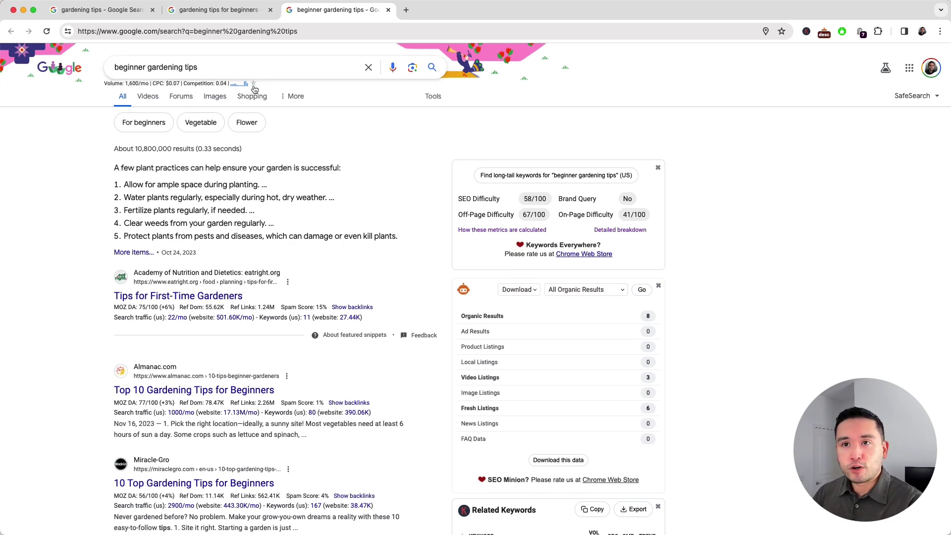
click(117, 10)
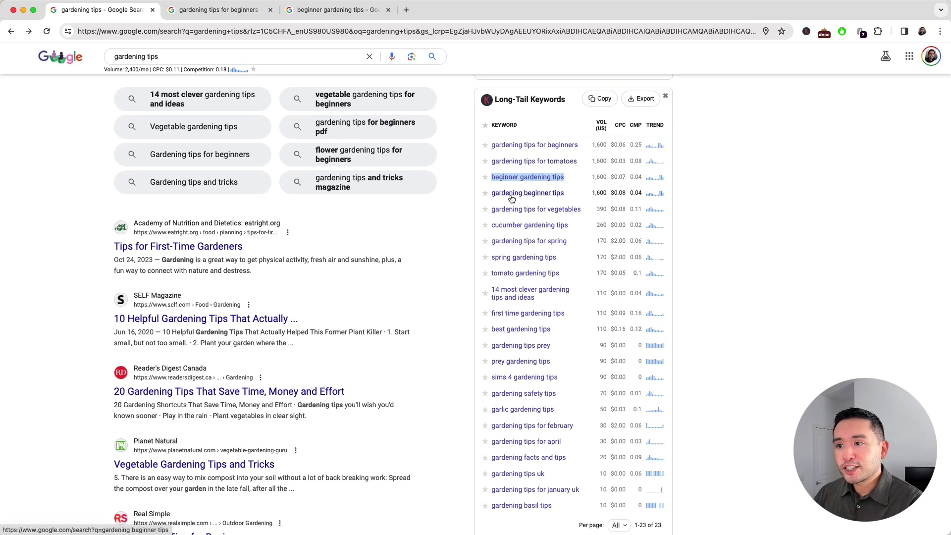
Open 'gardening beginner tips' (59/100, 1,600/mo, $0.08 CPC) in a fourth tab and compare it with 'beginner gardening tips'.
super+click(539, 200)
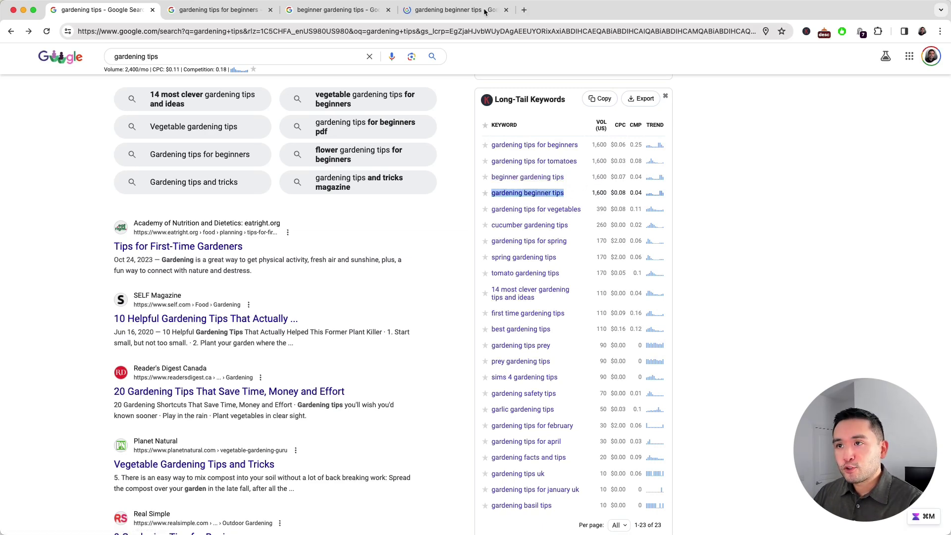
click(483, 11)
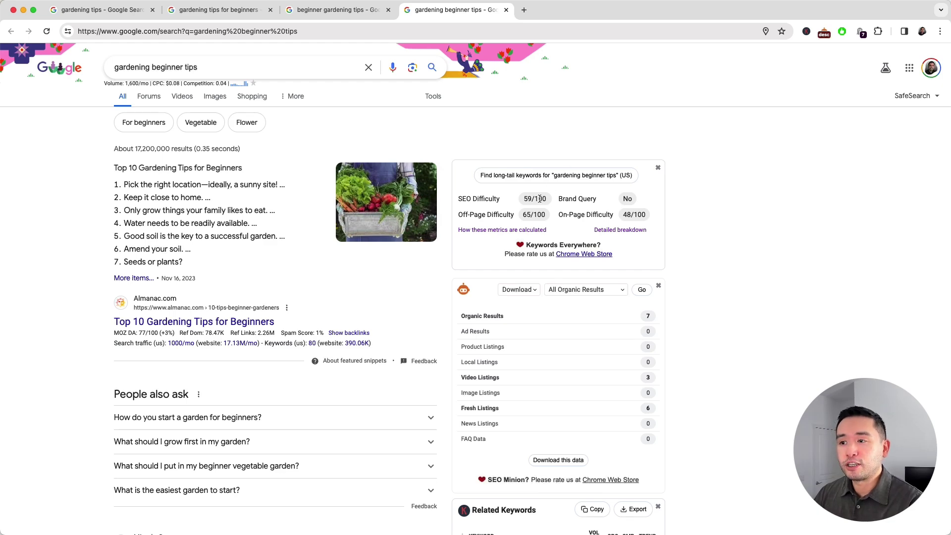
click(365, 11)
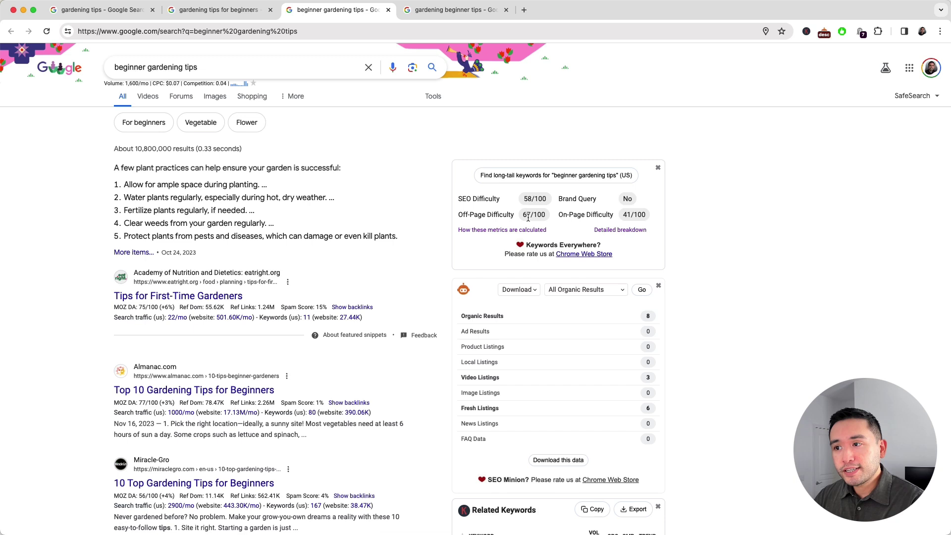
click(454, 10)
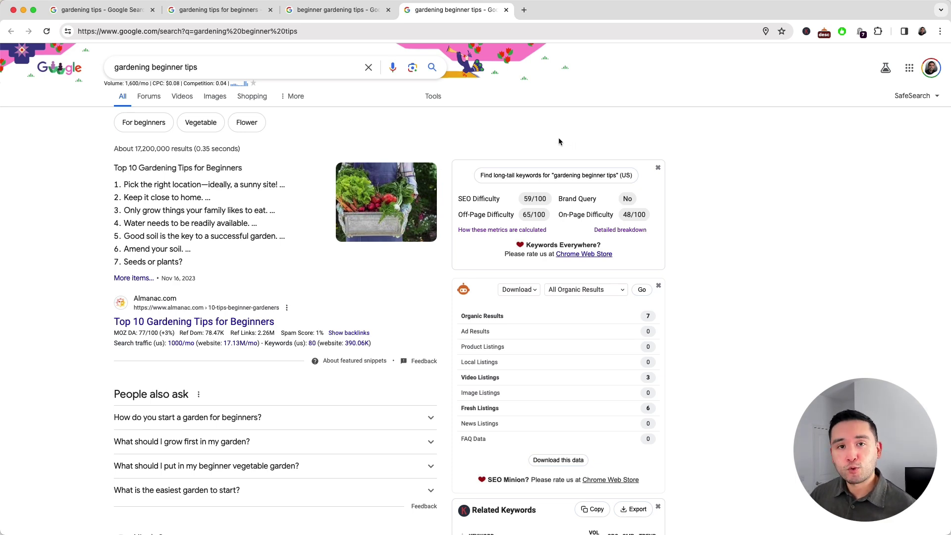
Open 'gardening tips for vegetables' from the long-tail list in a new tab and bring it into view.
click(127, 10)
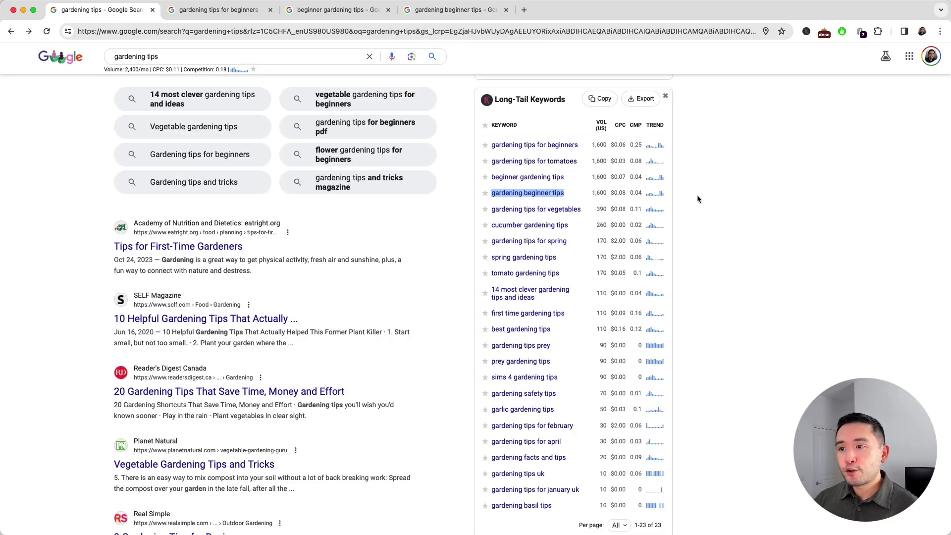
click(730, 192)
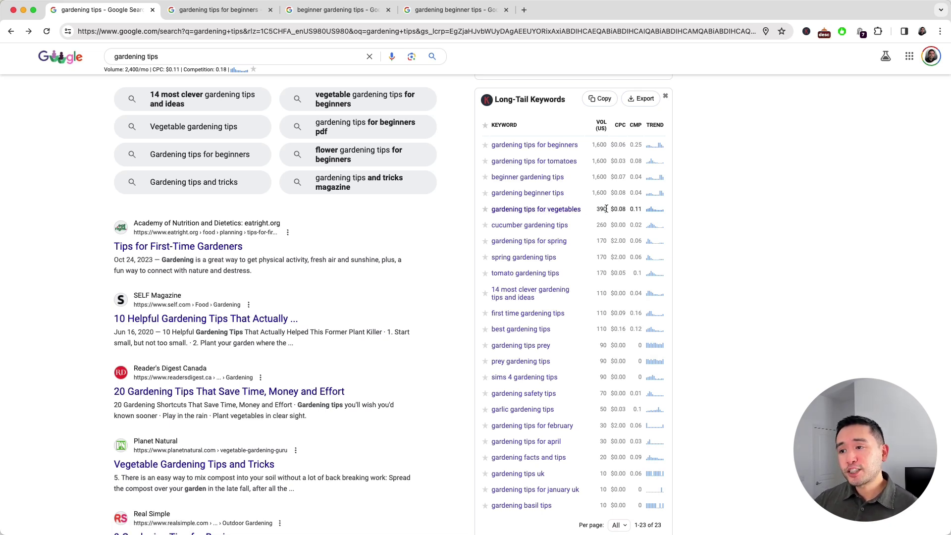
super+click(574, 210)
click(568, 13)
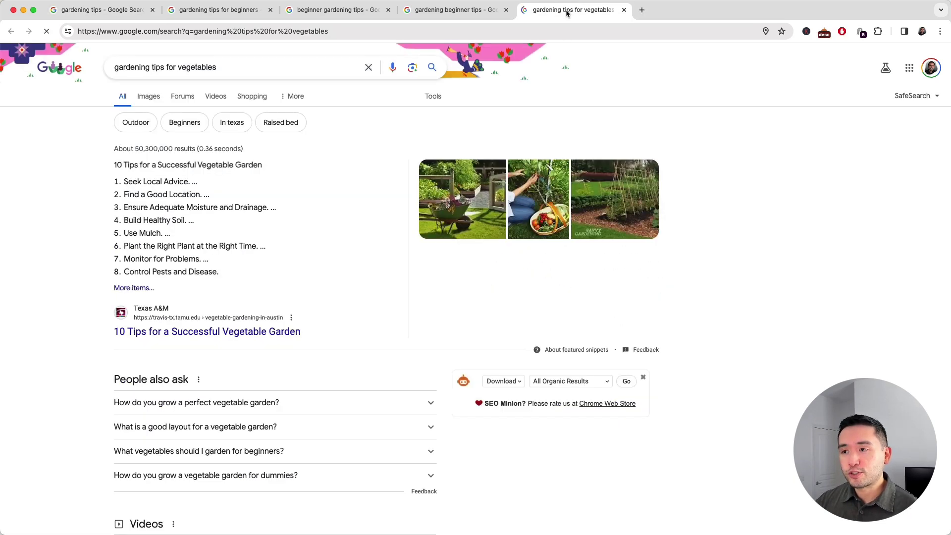
scroll(496, 354, down, 2)
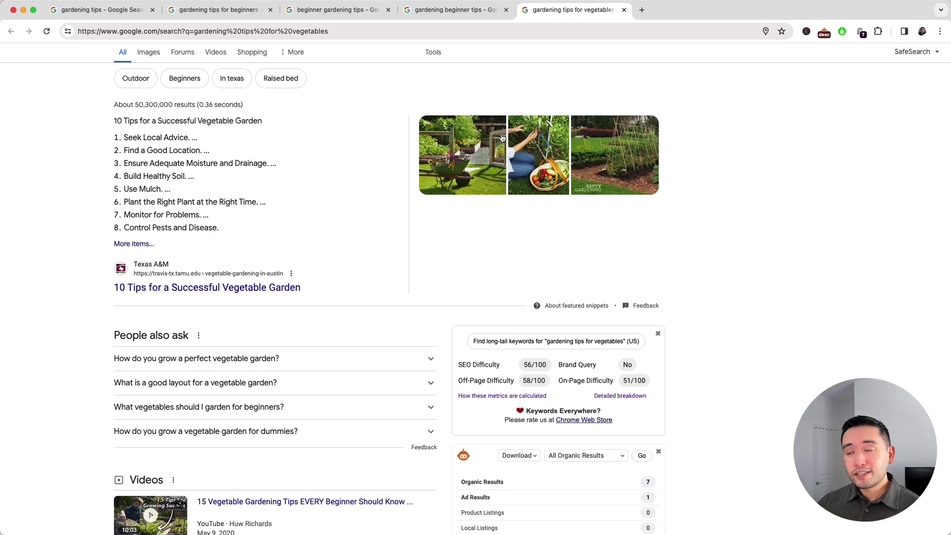
click(449, 11)
click(341, 9)
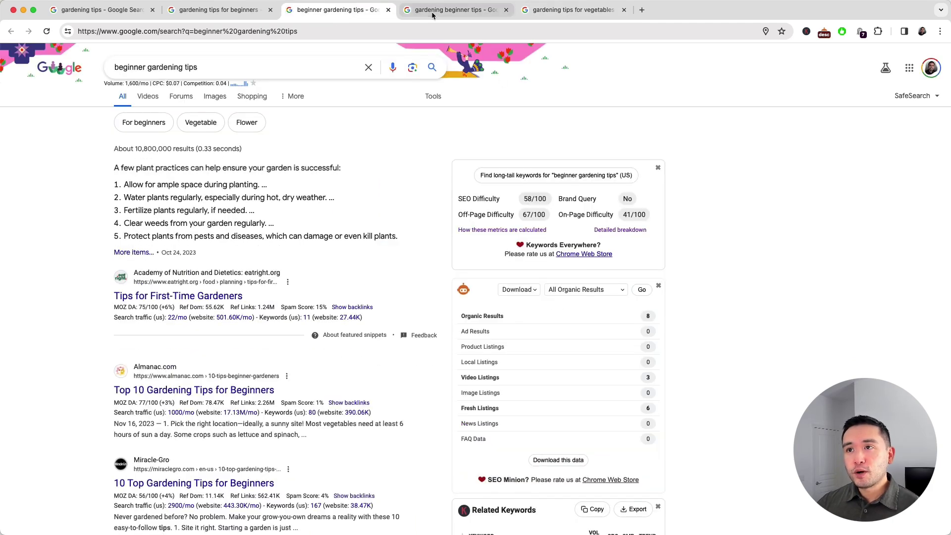
click(438, 10)
click(567, 11)
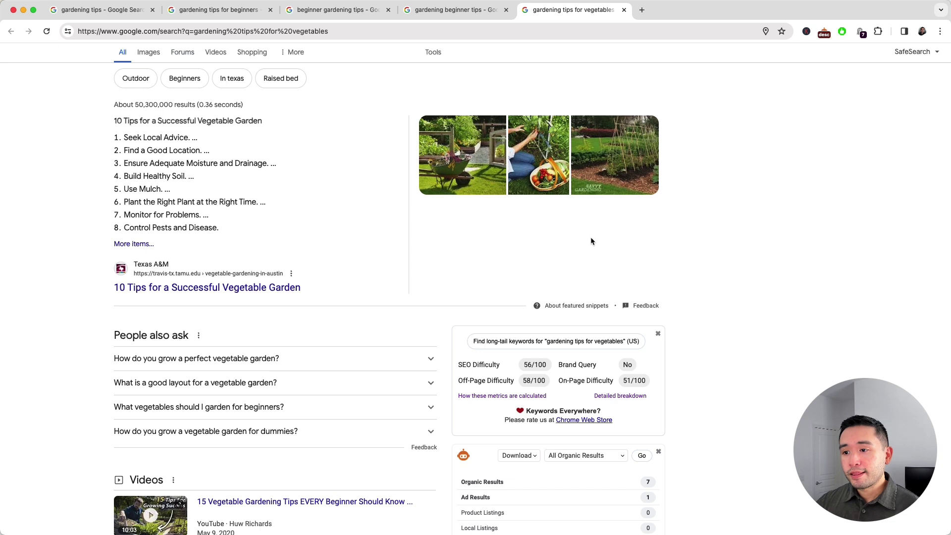
Open the detailed SERP difficulty breakdown listing 7 ranking pages with authority and difficulty scores.
scroll(525, 382, down, 1)
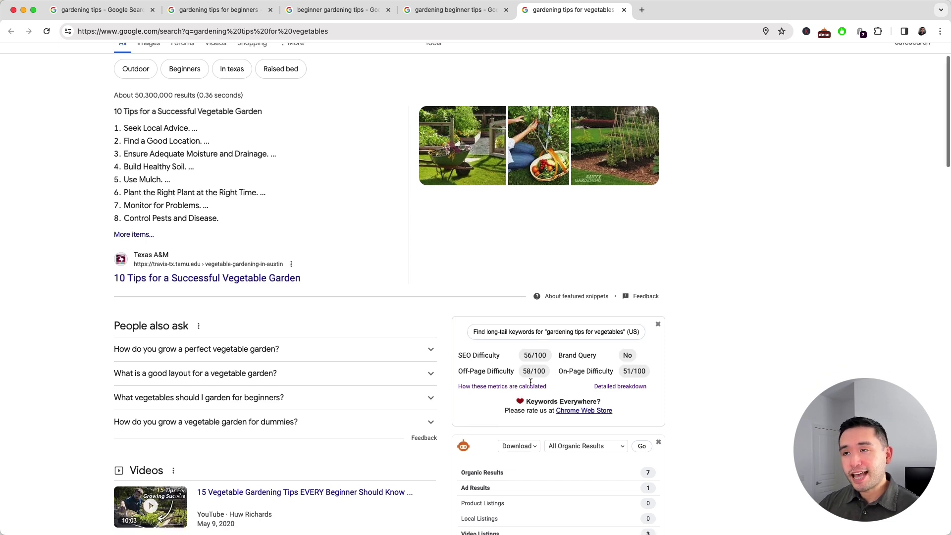
scroll(362, 172, up, 3)
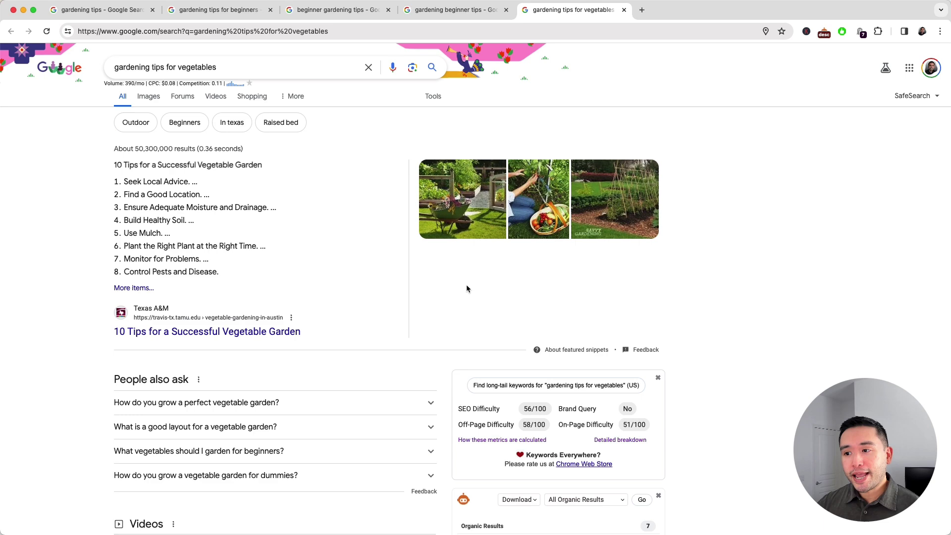
scroll(468, 289, down, 1)
click(622, 419)
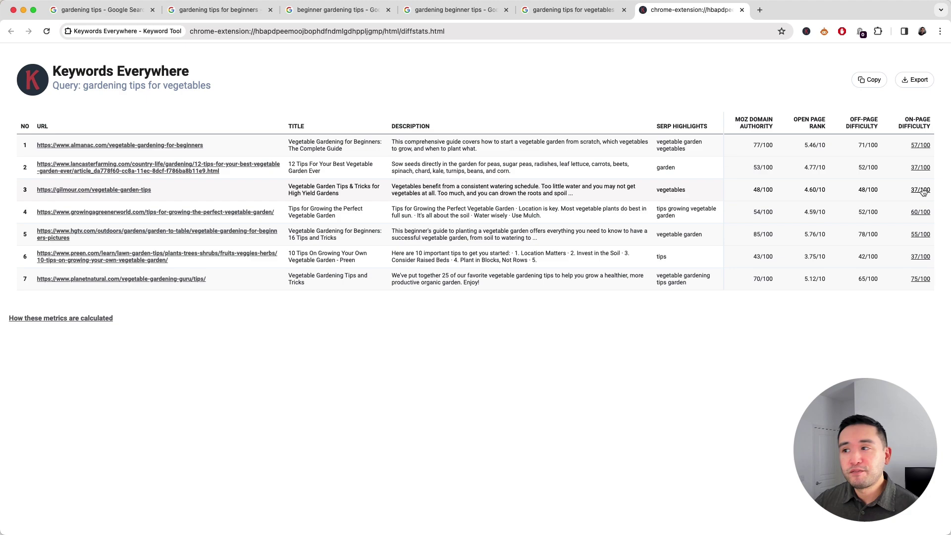
Open the gilmour.com vegetable garden tips article in a new tab and read through it.
click(132, 191)
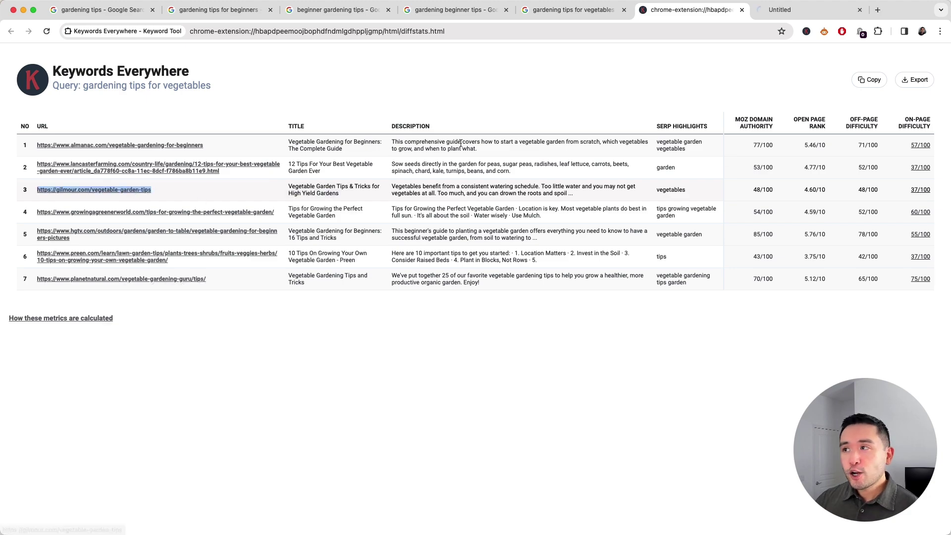
click(806, 10)
scroll(776, 119, down, 10)
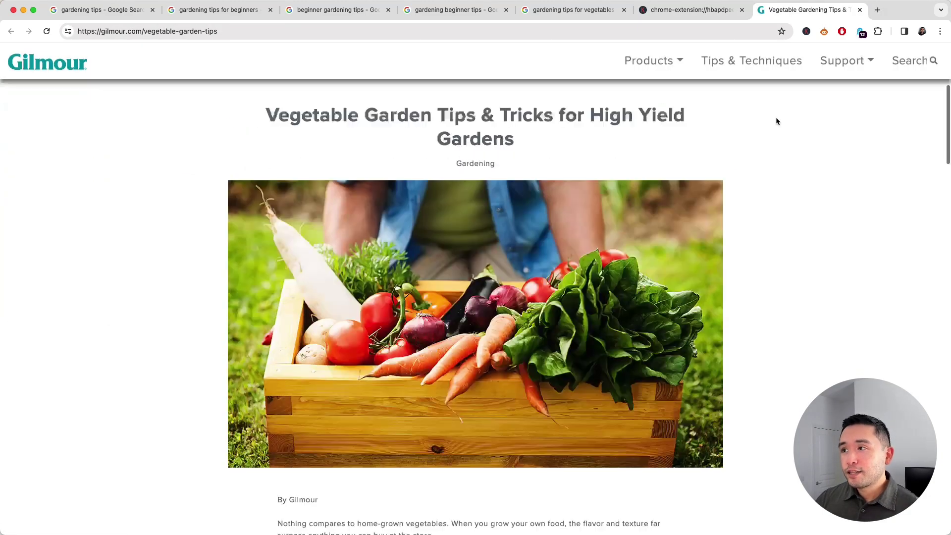
scroll(776, 119, down, 5)
scroll(230, 228, down, 10)
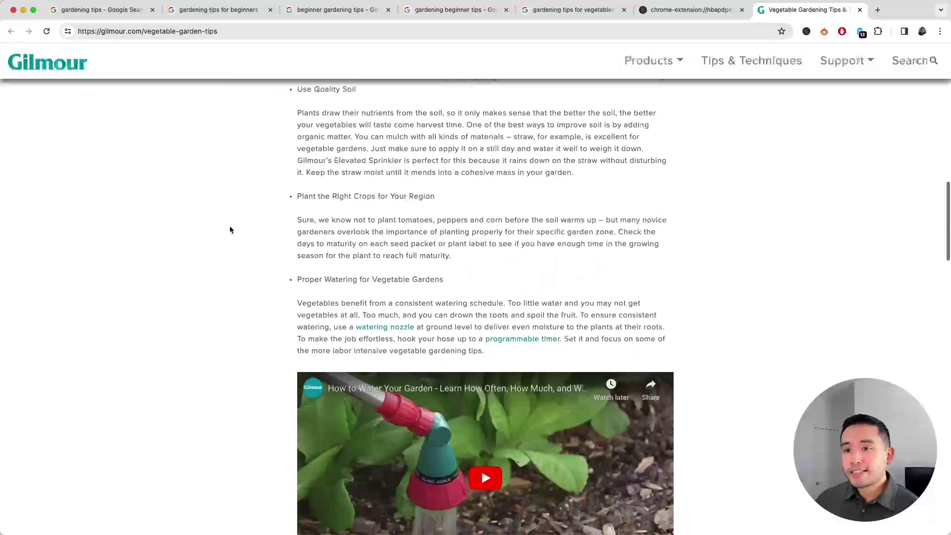
scroll(230, 228, down, 10)
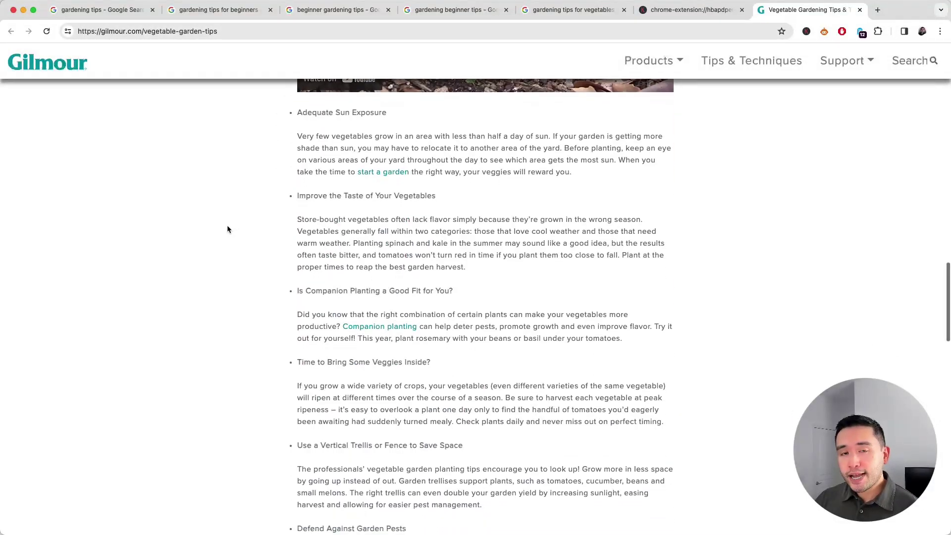
scroll(237, 180, down, 15)
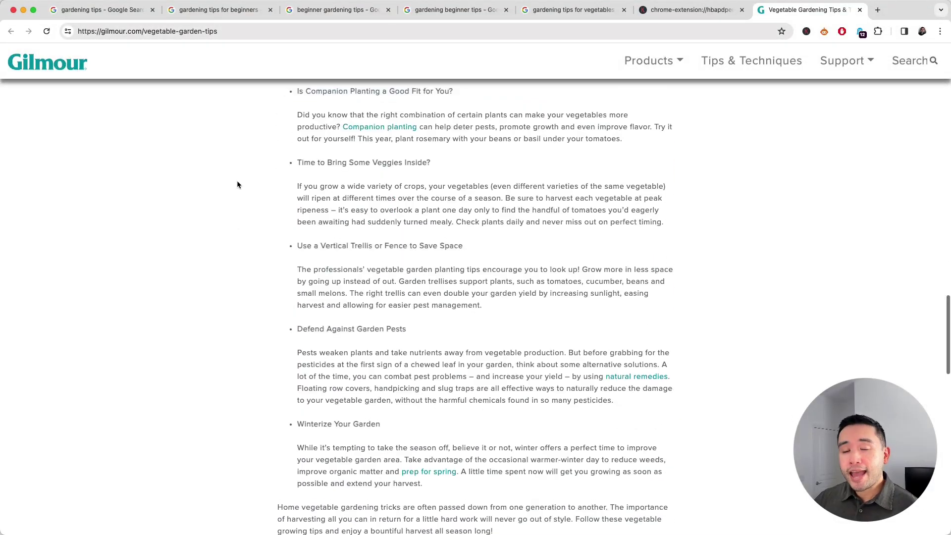
Bring up the Keywords Everywhere tools panel over the Gilmour article.
scroll(257, 189, up, 8)
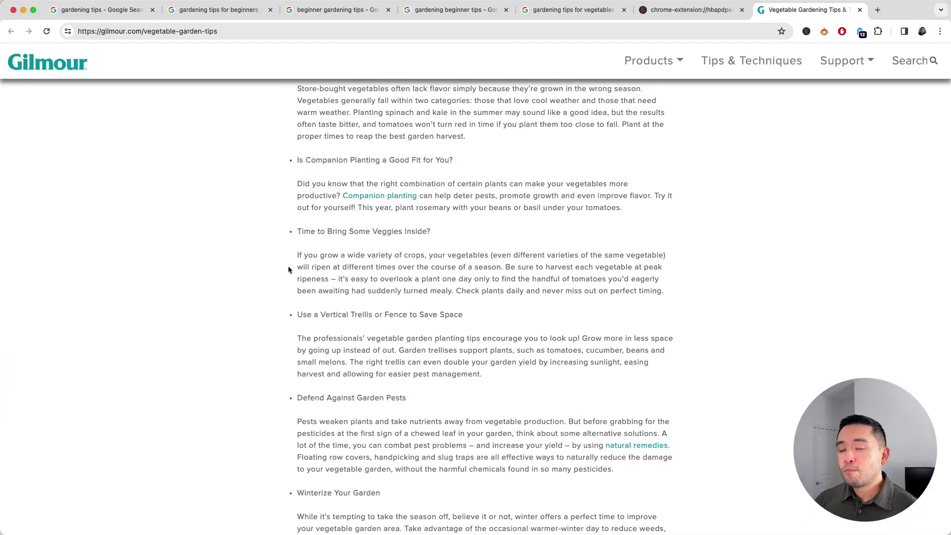
scroll(289, 266, up, 12)
scroll(290, 262, up, 7)
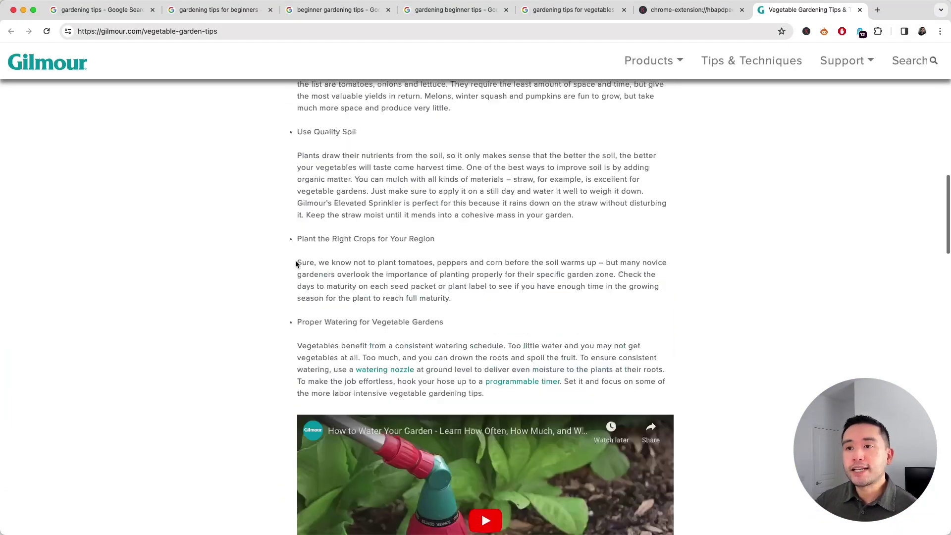
click(806, 31)
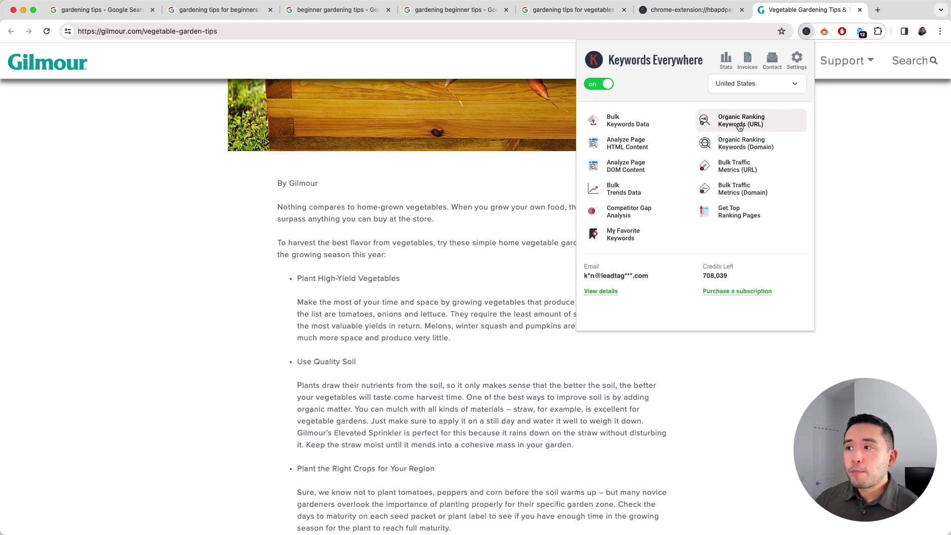
List the page's organic ranking keywords and highlight the modifiers 'advice' and 'tips' in the top rows.
click(739, 126)
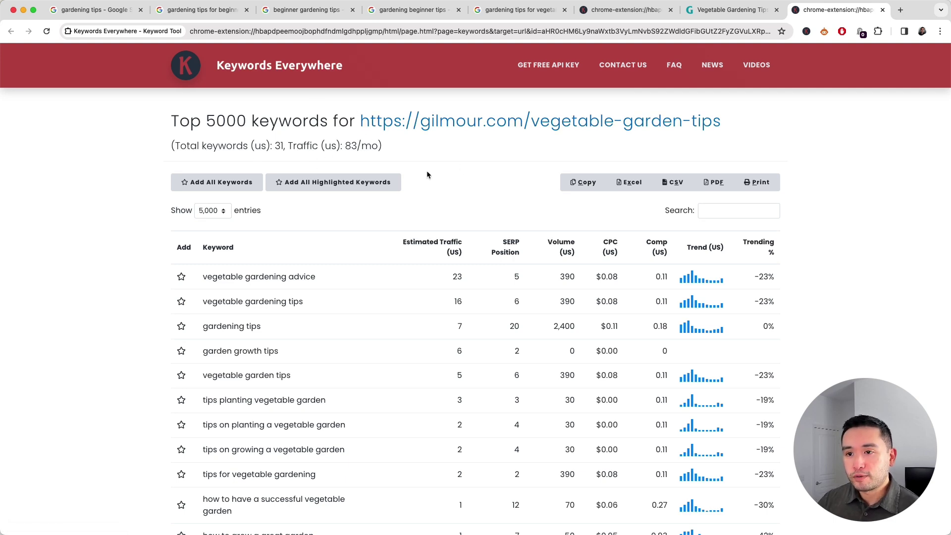
scroll(426, 170, down, 2)
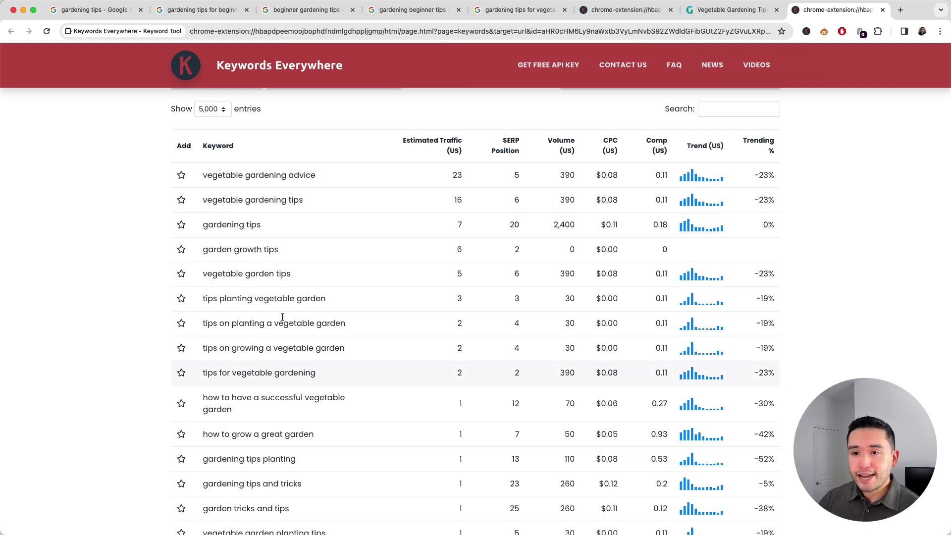
double_click(300, 175)
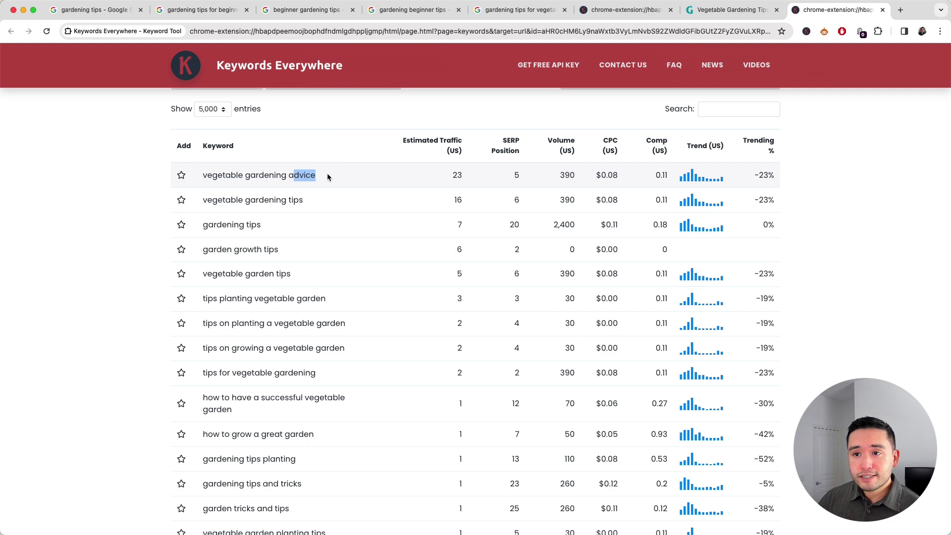
double_click(299, 201)
double_click(254, 224)
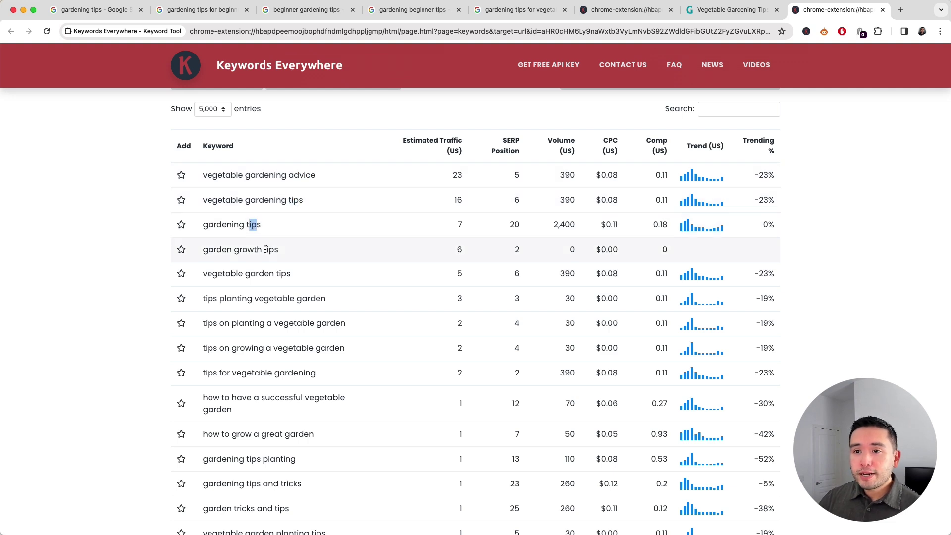
double_click(274, 249)
double_click(283, 274)
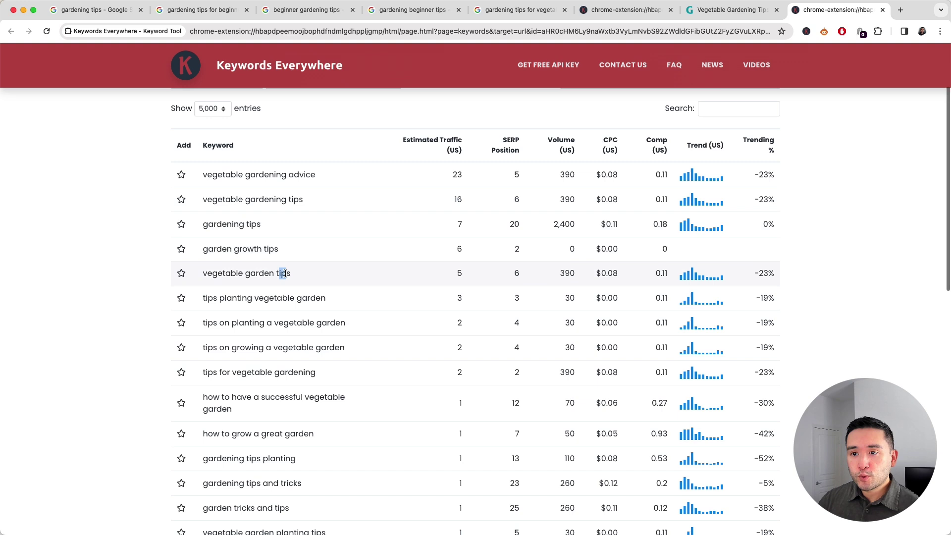
Highlight further modifiers such as 'great garden' and 'yielding' lower in the keyword table.
scroll(282, 271, down, 1)
drag(265, 381, 320, 388)
scroll(297, 387, down, 1)
scroll(297, 381, down, 2)
drag(237, 387, 302, 386)
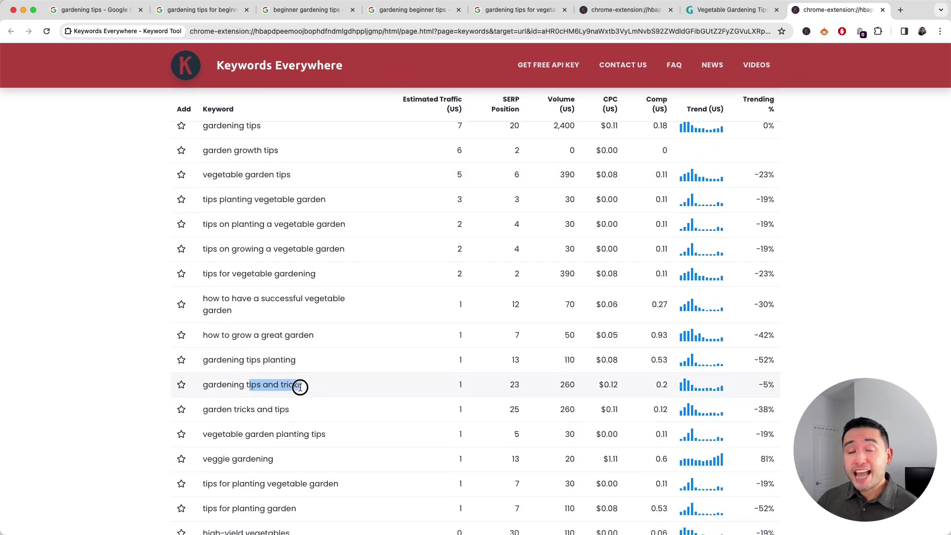
scroll(318, 386, down, 3)
click(210, 455)
drag(210, 455, 245, 476)
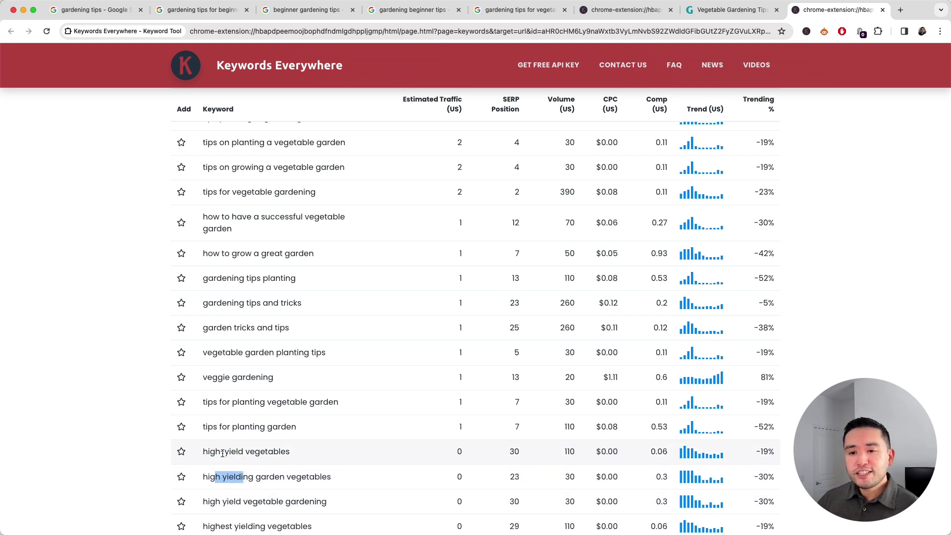
scroll(282, 314, up, 3)
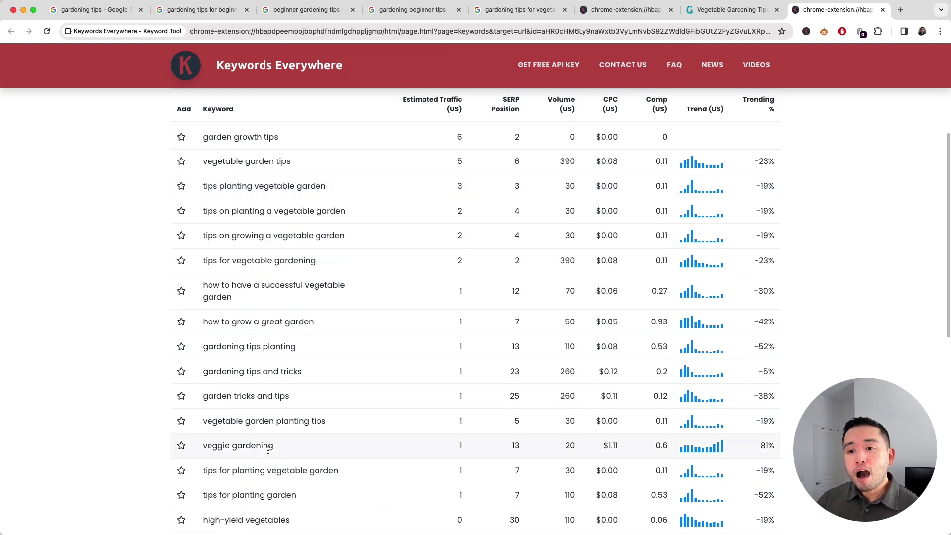
scroll(235, 479, down, 3)
scroll(228, 436, up, 10)
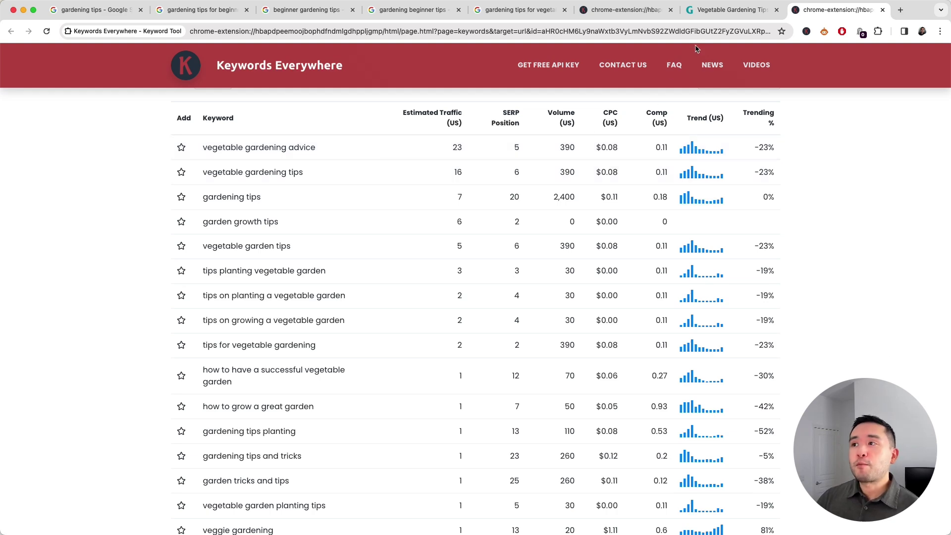
Return to the 'gardening tips for vegetables' results showing 56/100 difficulty and 390/mo volume.
click(701, 15)
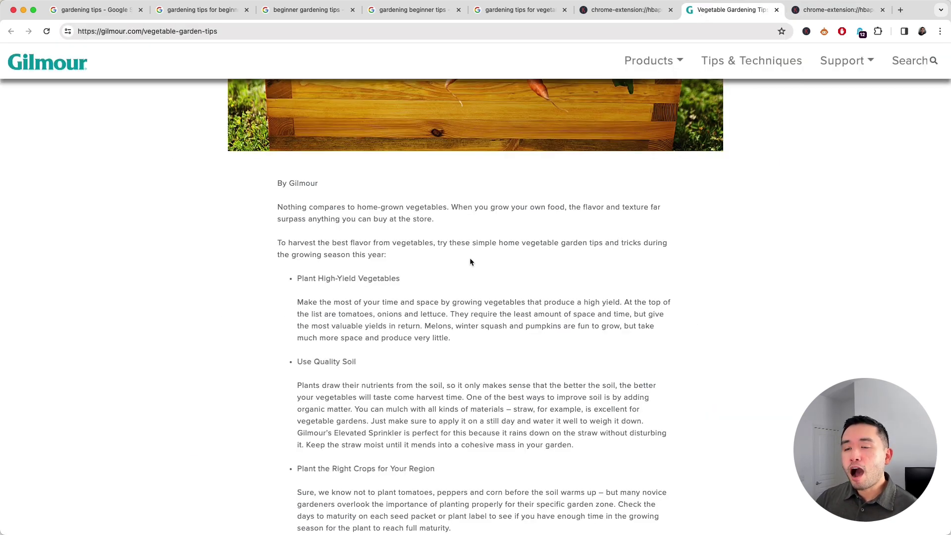
scroll(471, 215, up, 2)
scroll(342, 280, up, 2)
key(super+5)
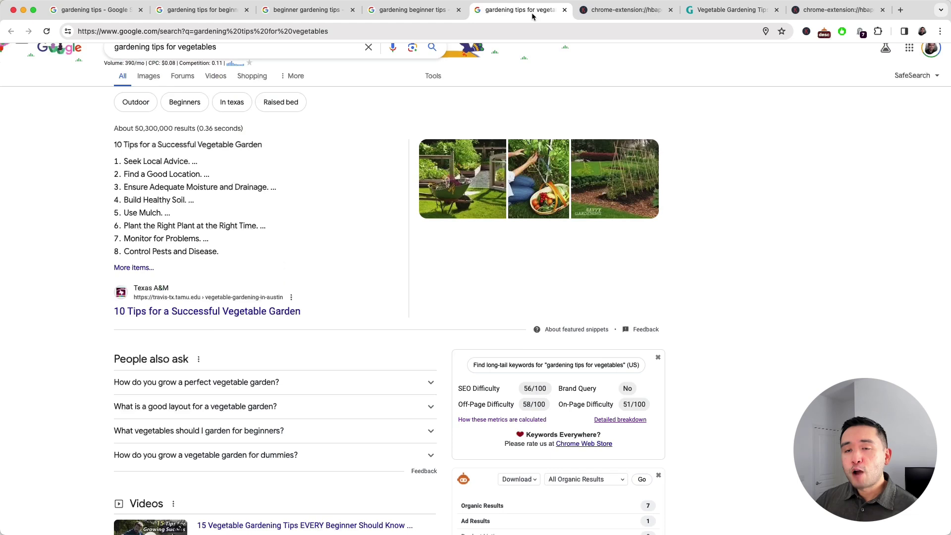
scroll(208, 96, down, 1)
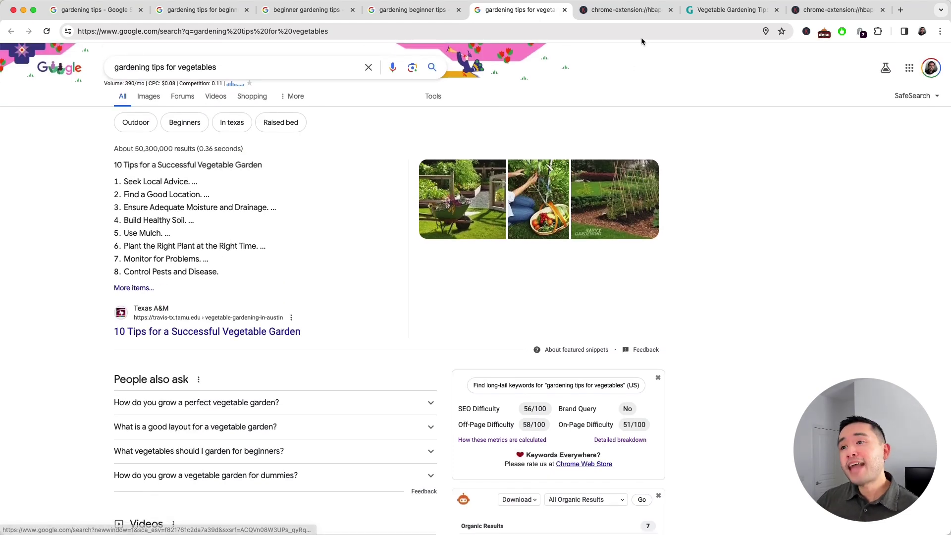